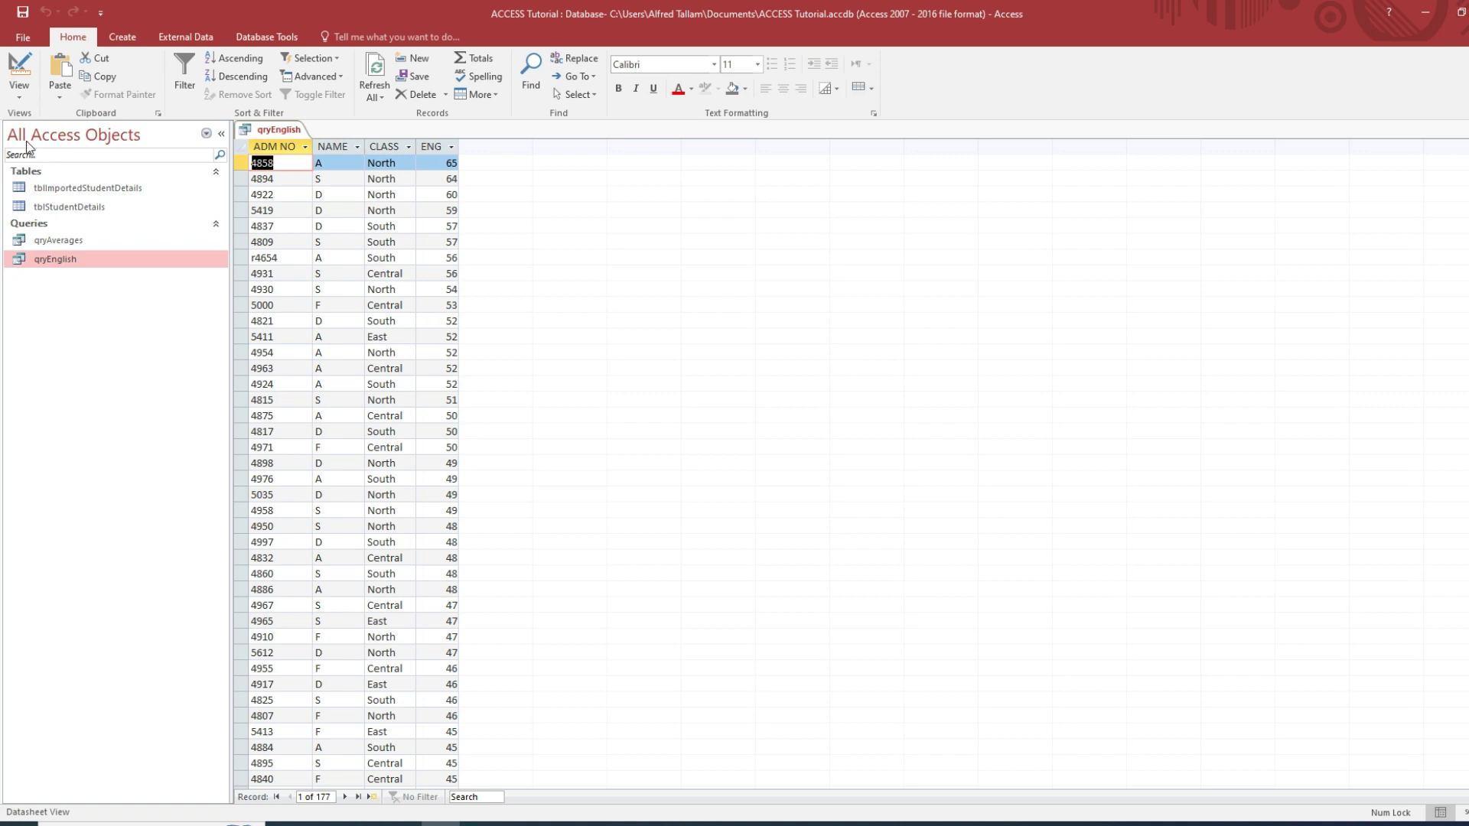
# Step: Add the criterion >=52 to the ENG field in the qryEnglish query design and run the query
pyautogui.click(22, 66)
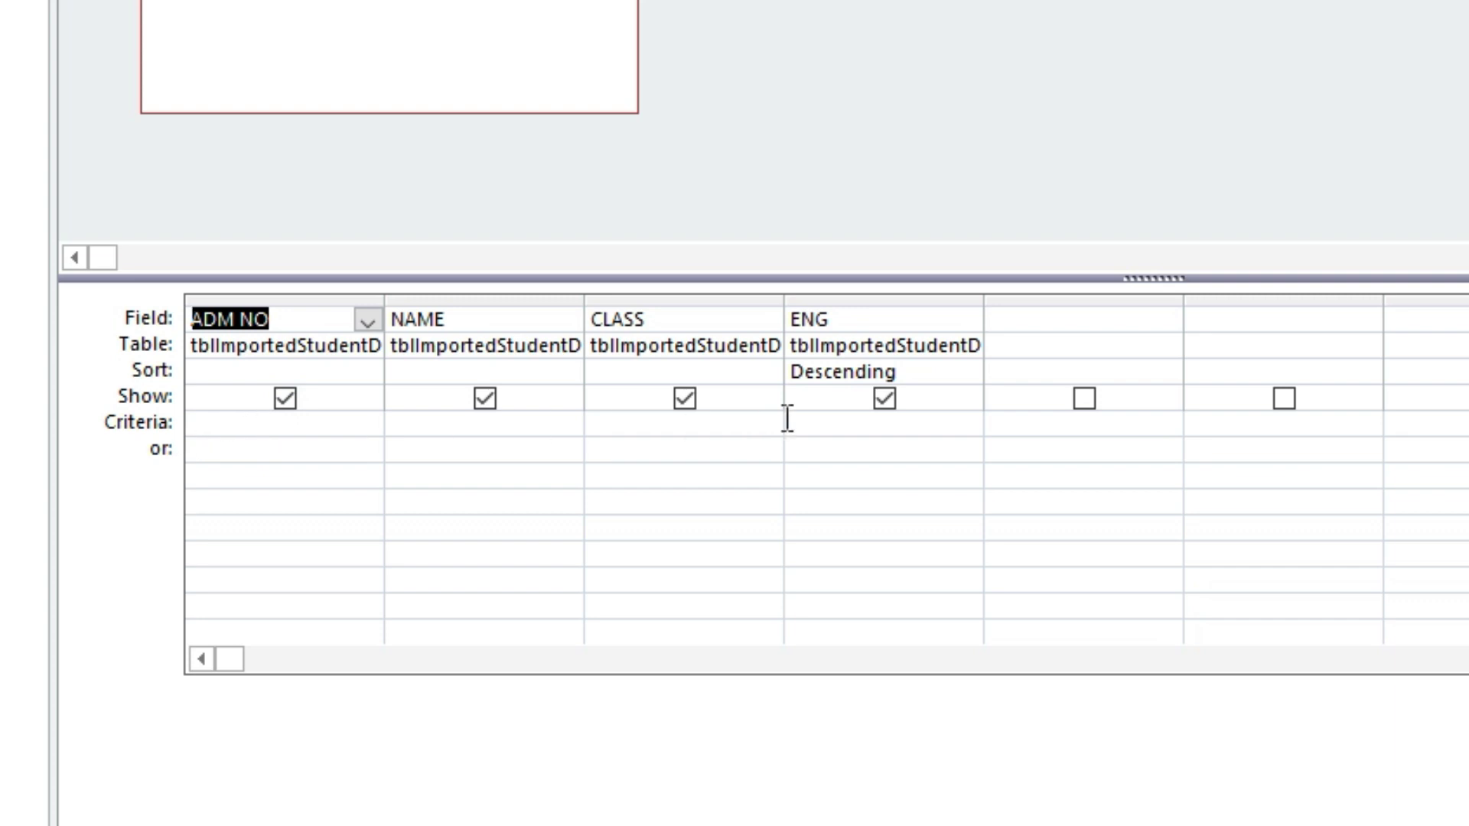
pyautogui.click(824, 427)
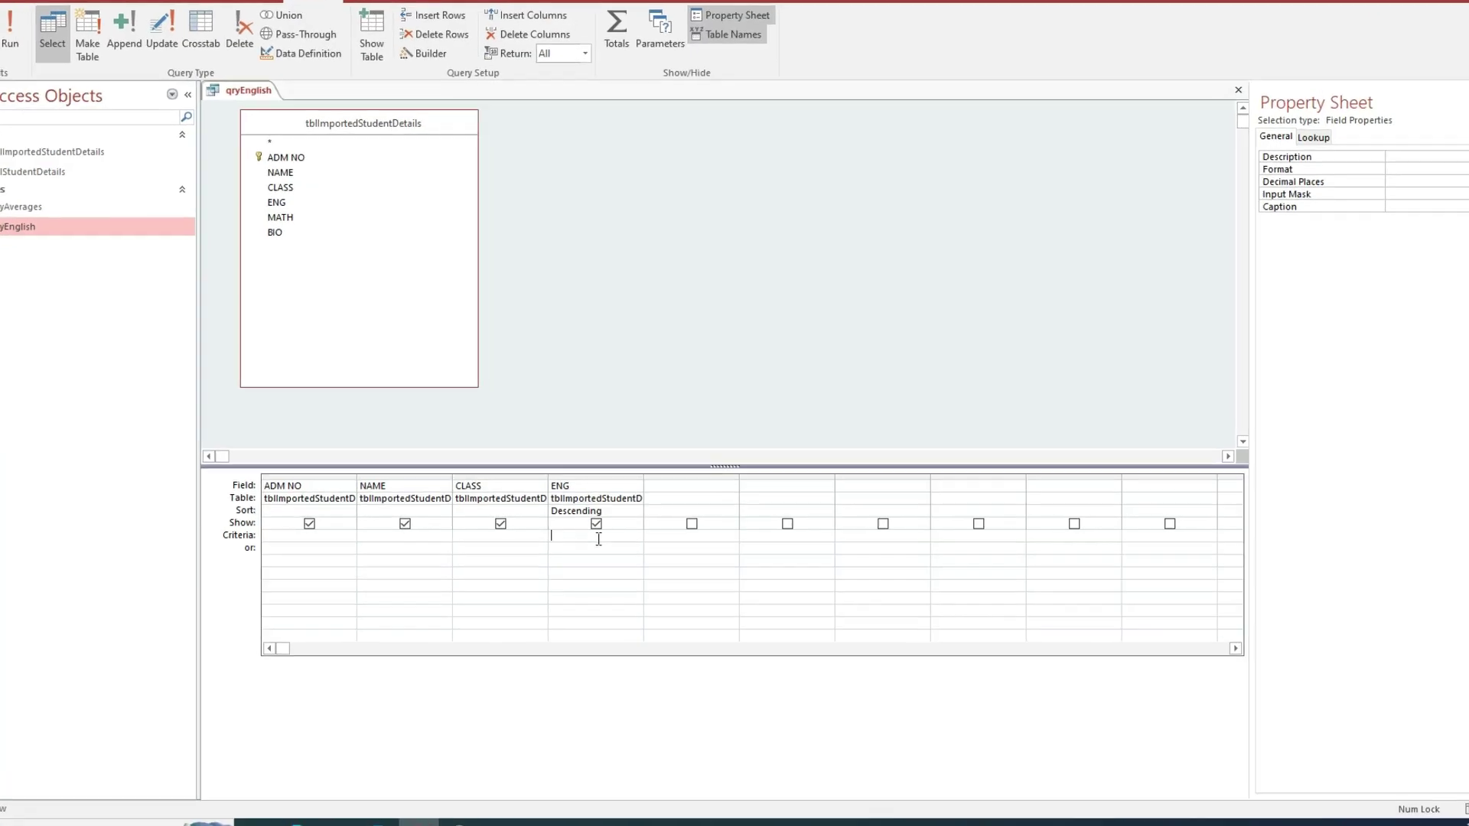
pyautogui.write('=')
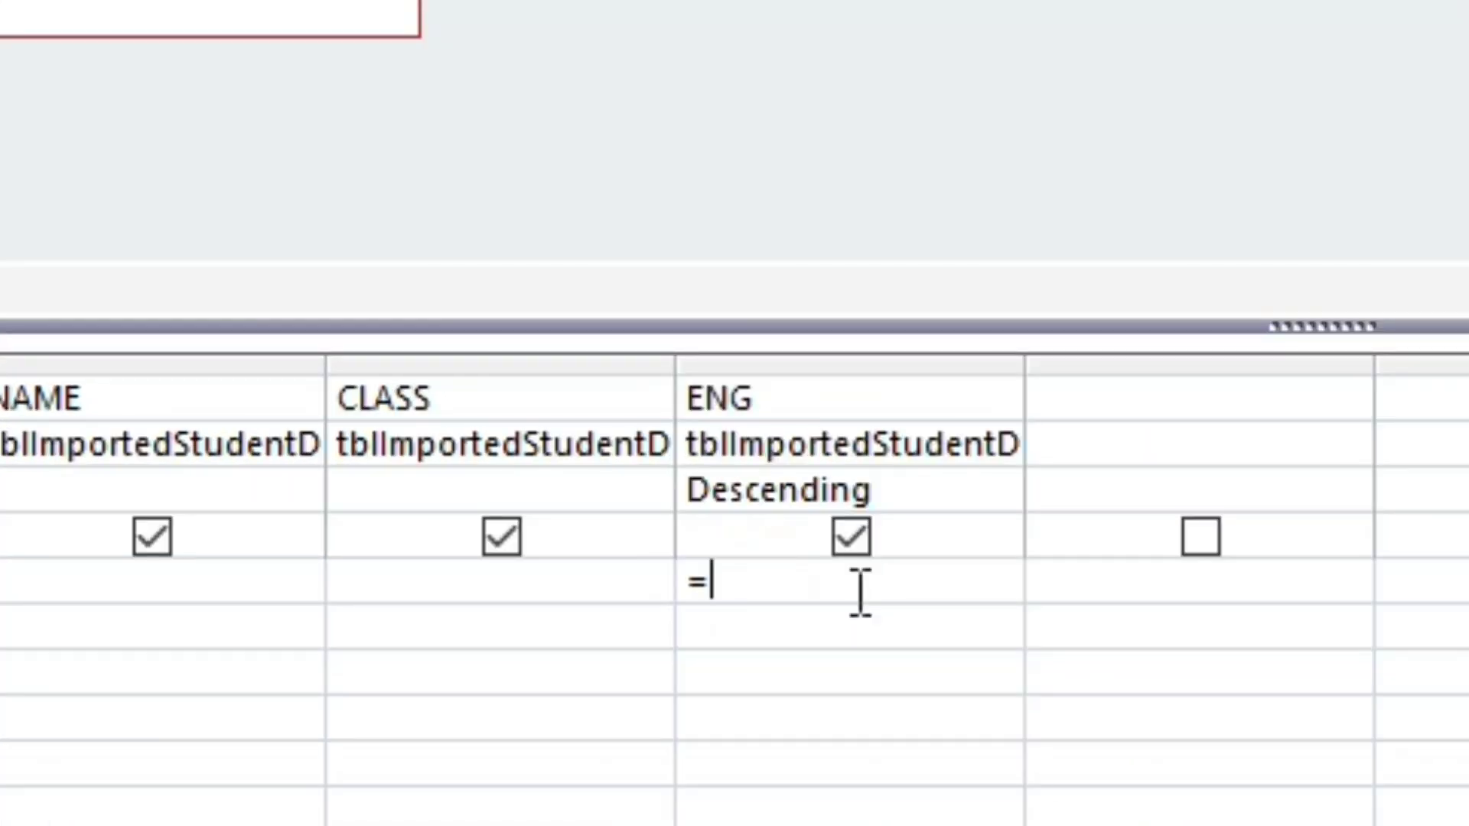
pyautogui.write('52')
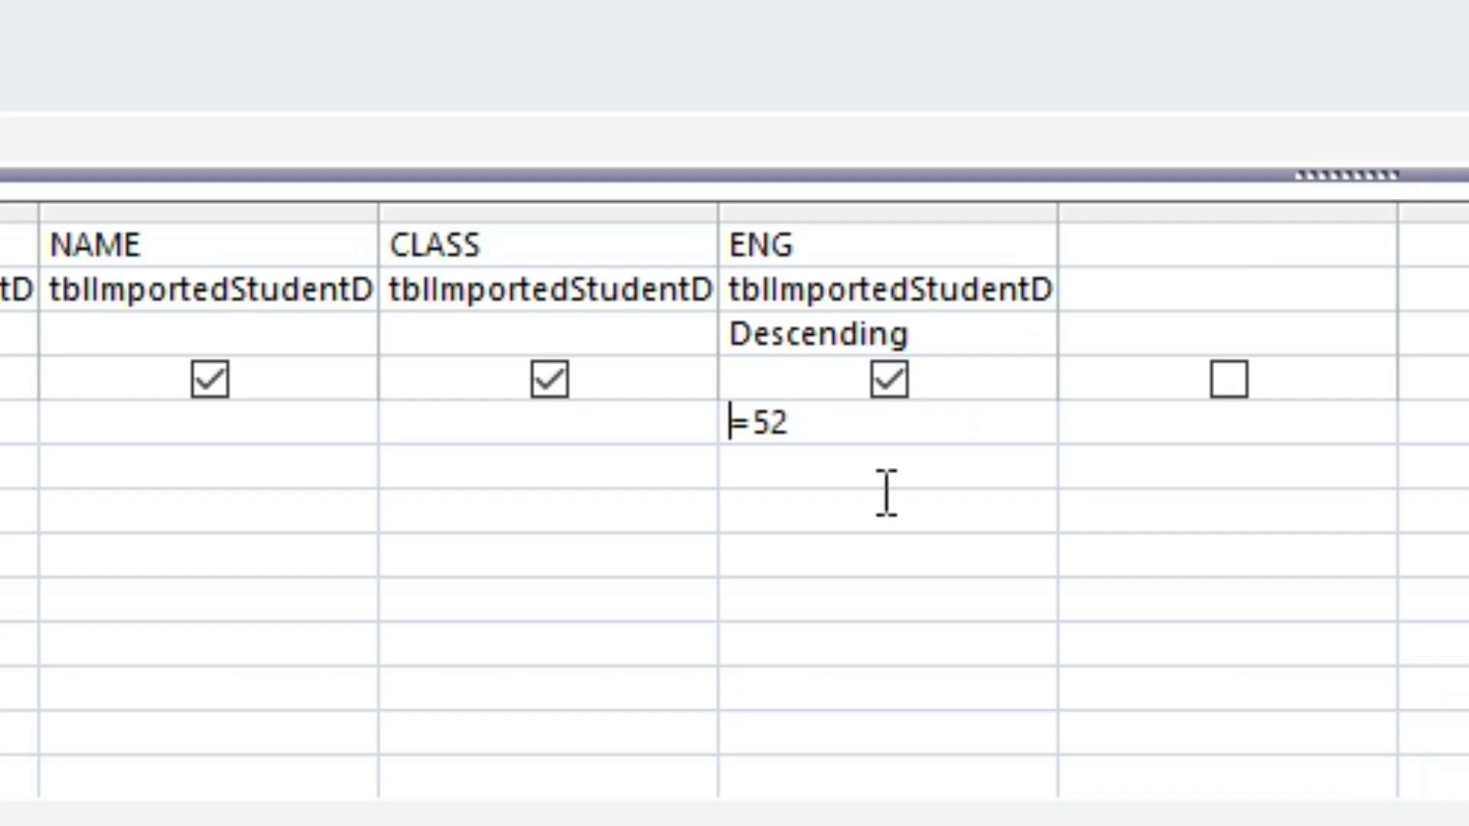
pyautogui.write('>')
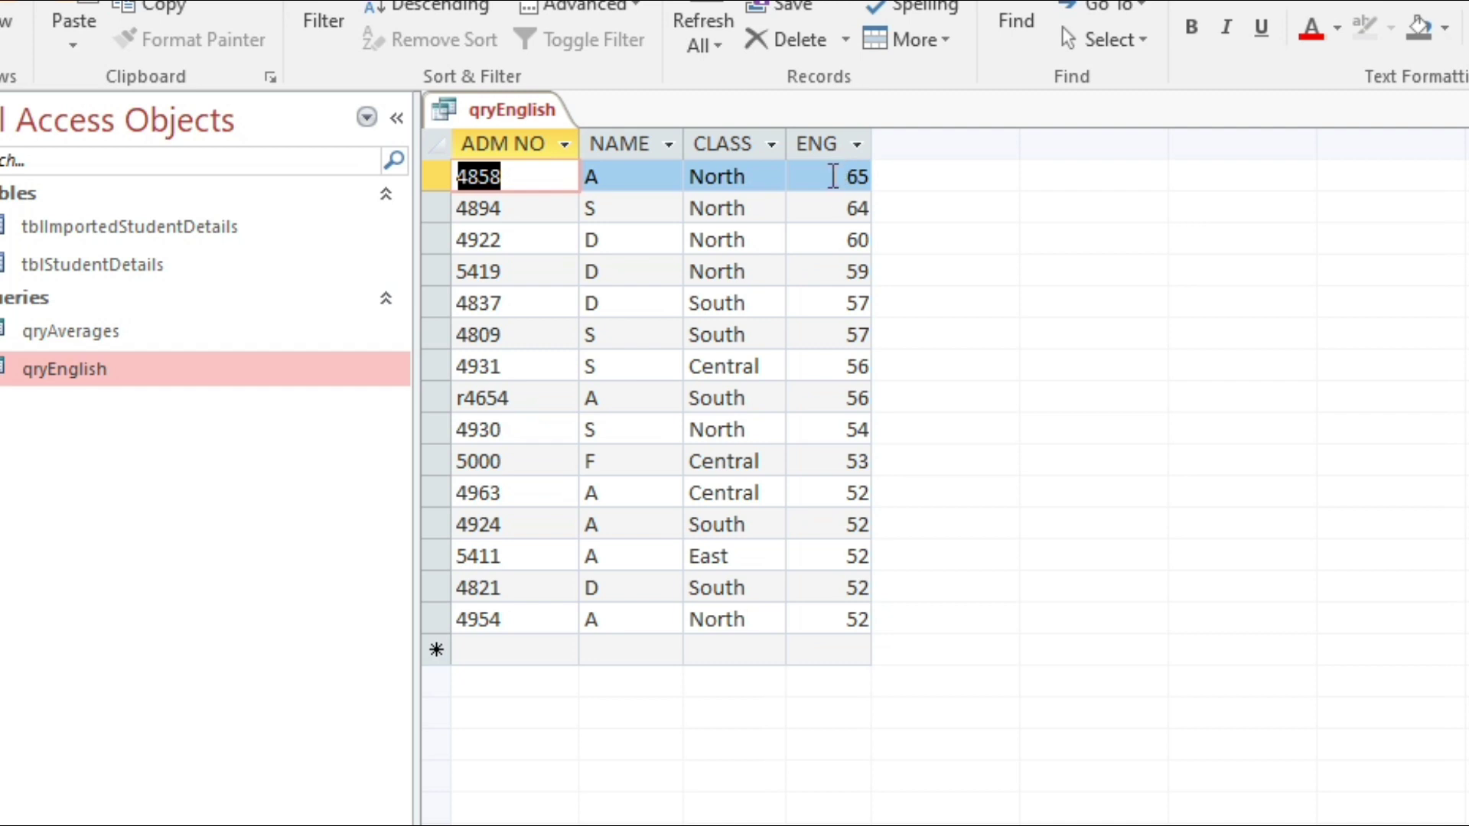
# Step: Change the ENG criterion to >52, rerun the query and check the lowest mark in the results
pyautogui.click(6, 16)
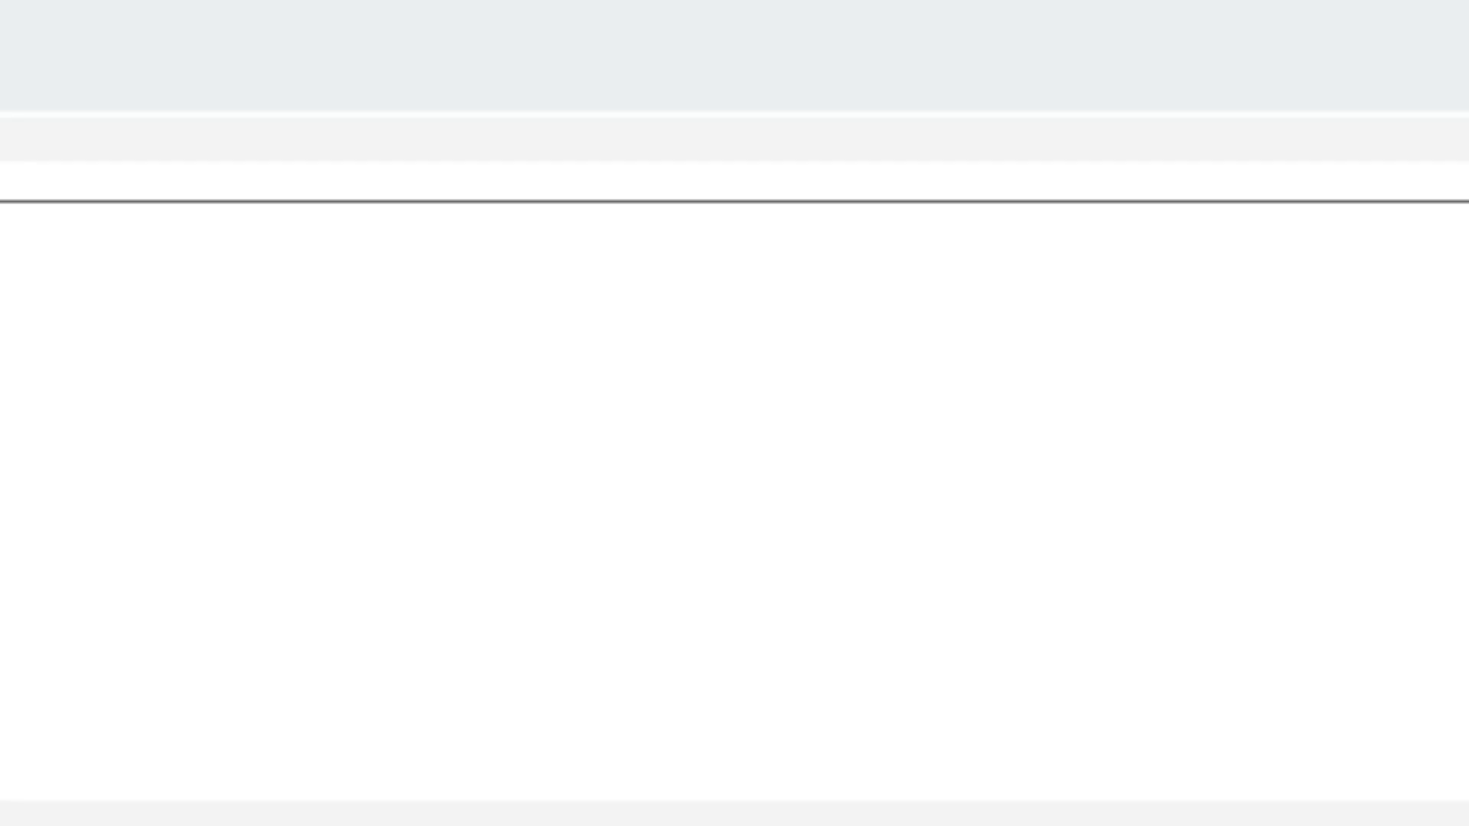
pyautogui.click(946, 346)
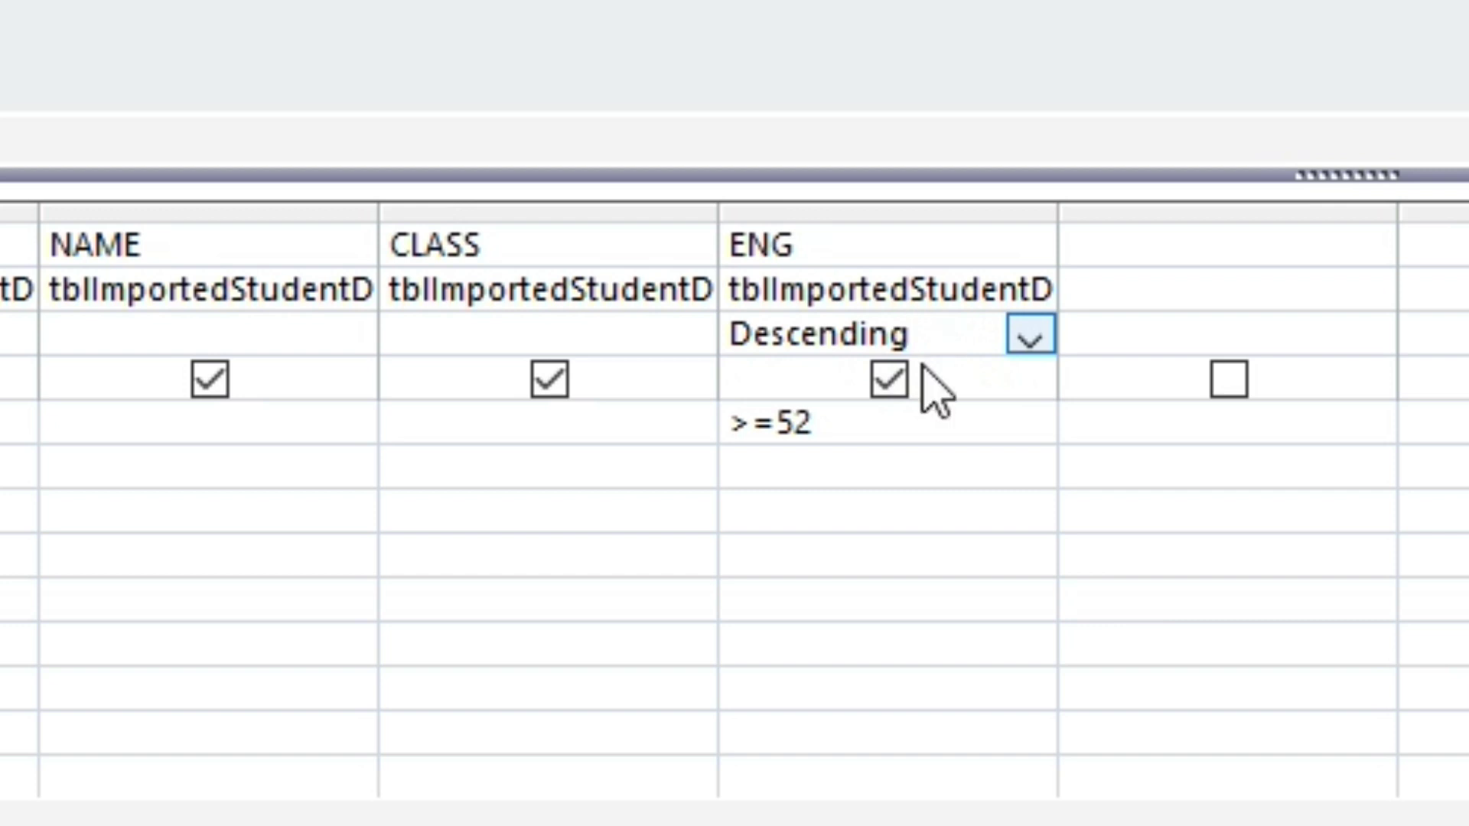
pyautogui.click(772, 423)
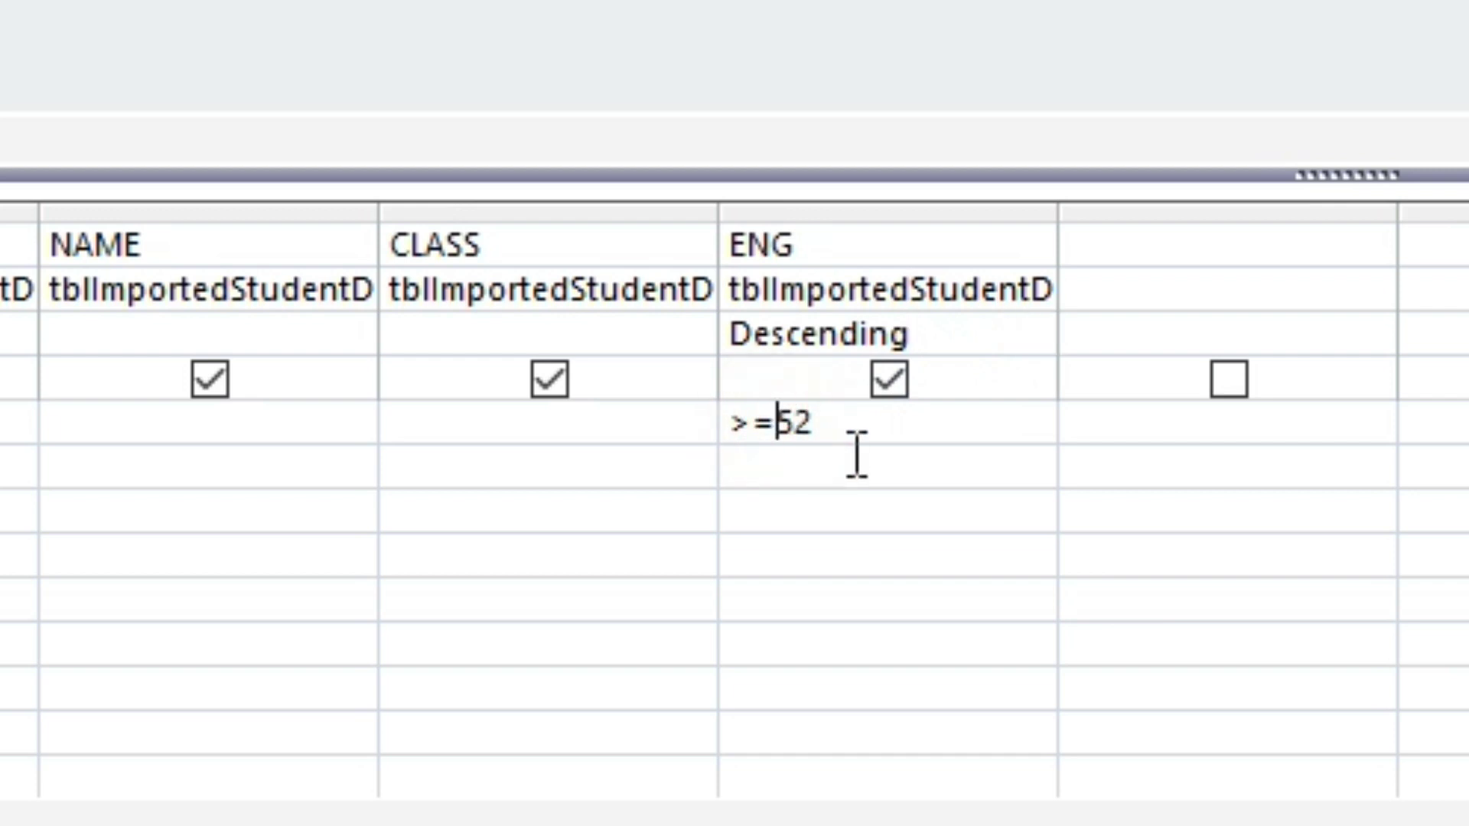
pyautogui.press('BackSpace')
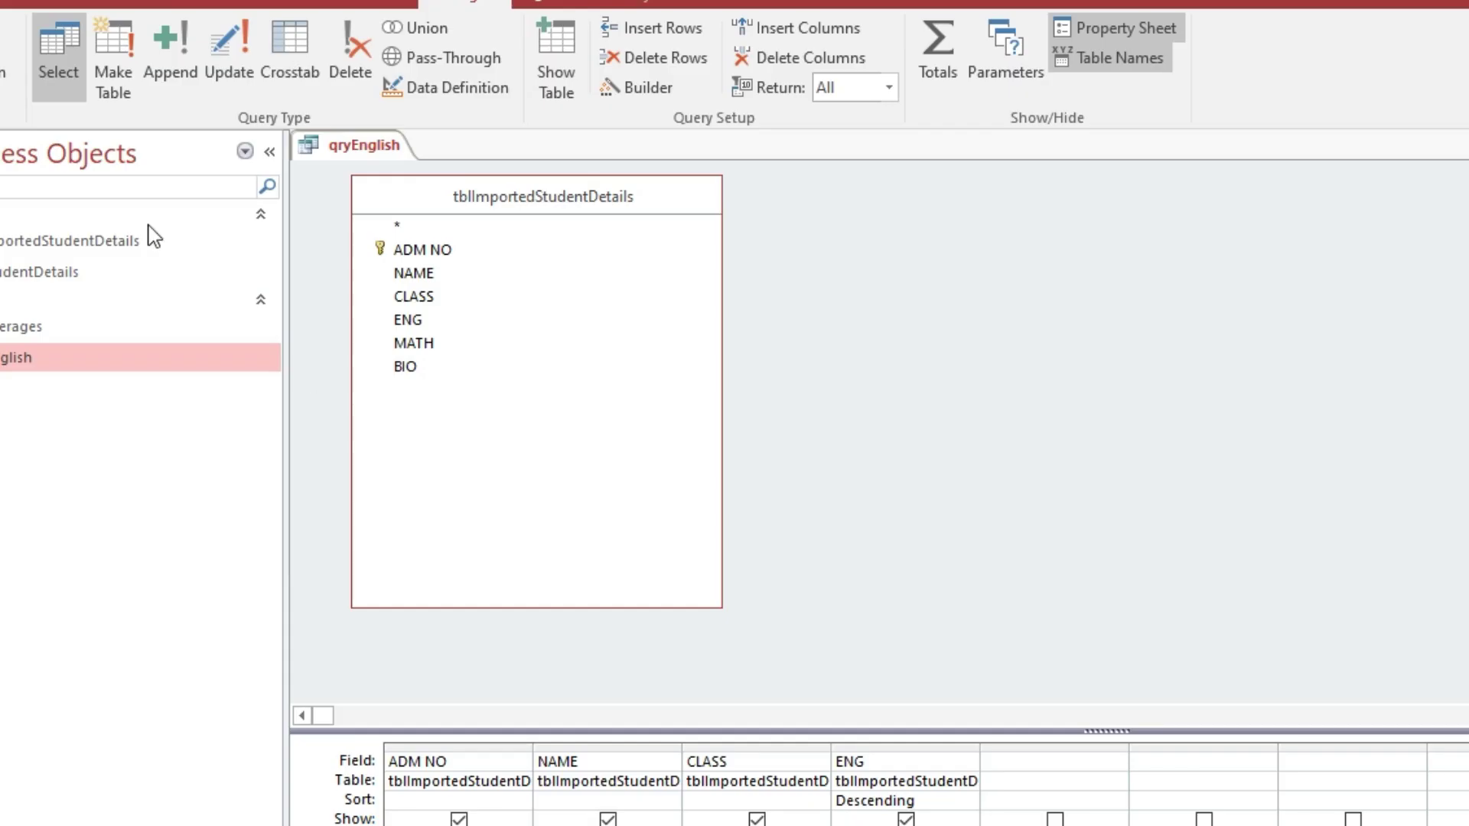
pyautogui.click(8, 65)
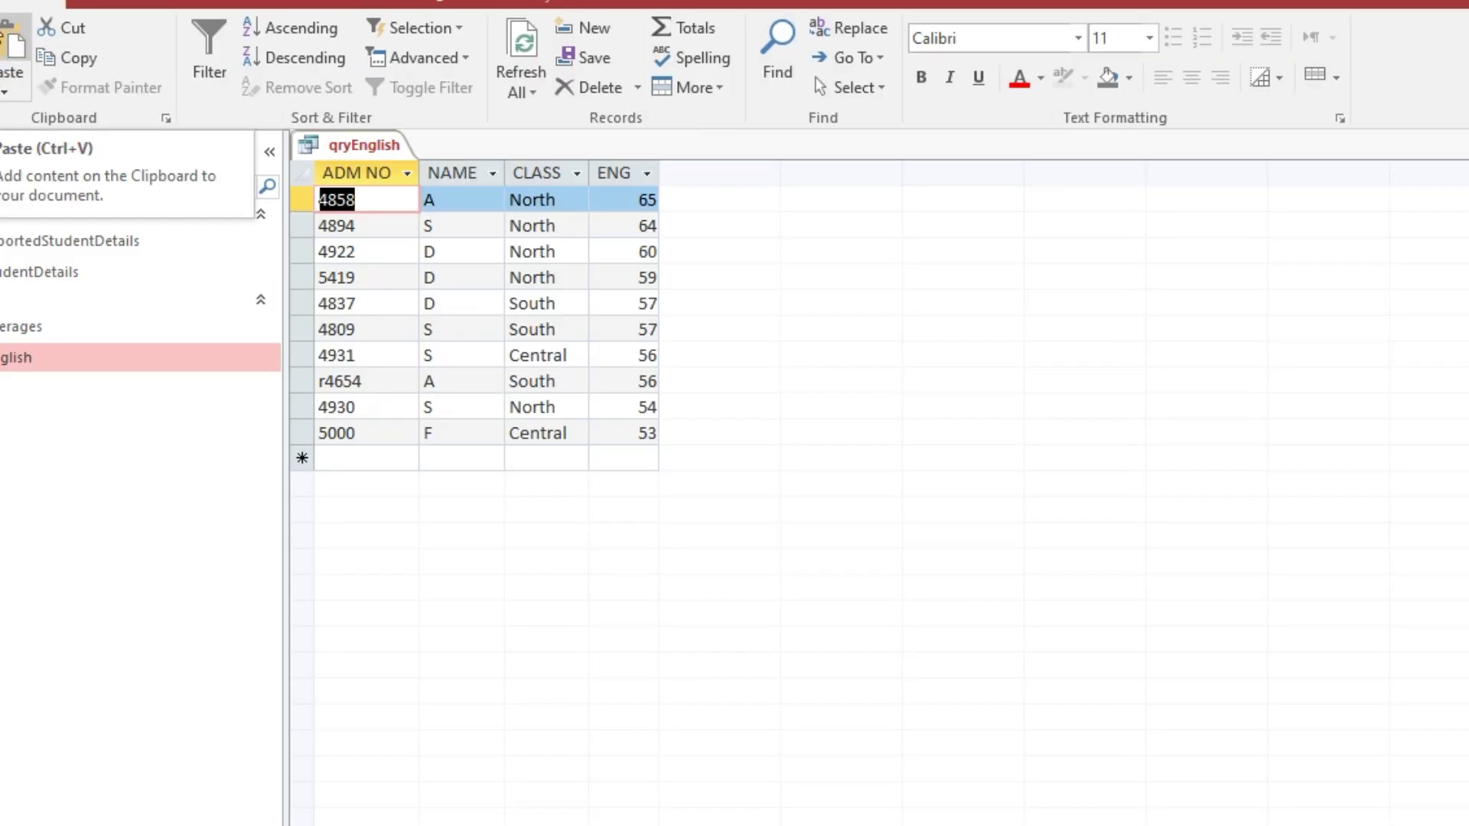
pyautogui.click(642, 434)
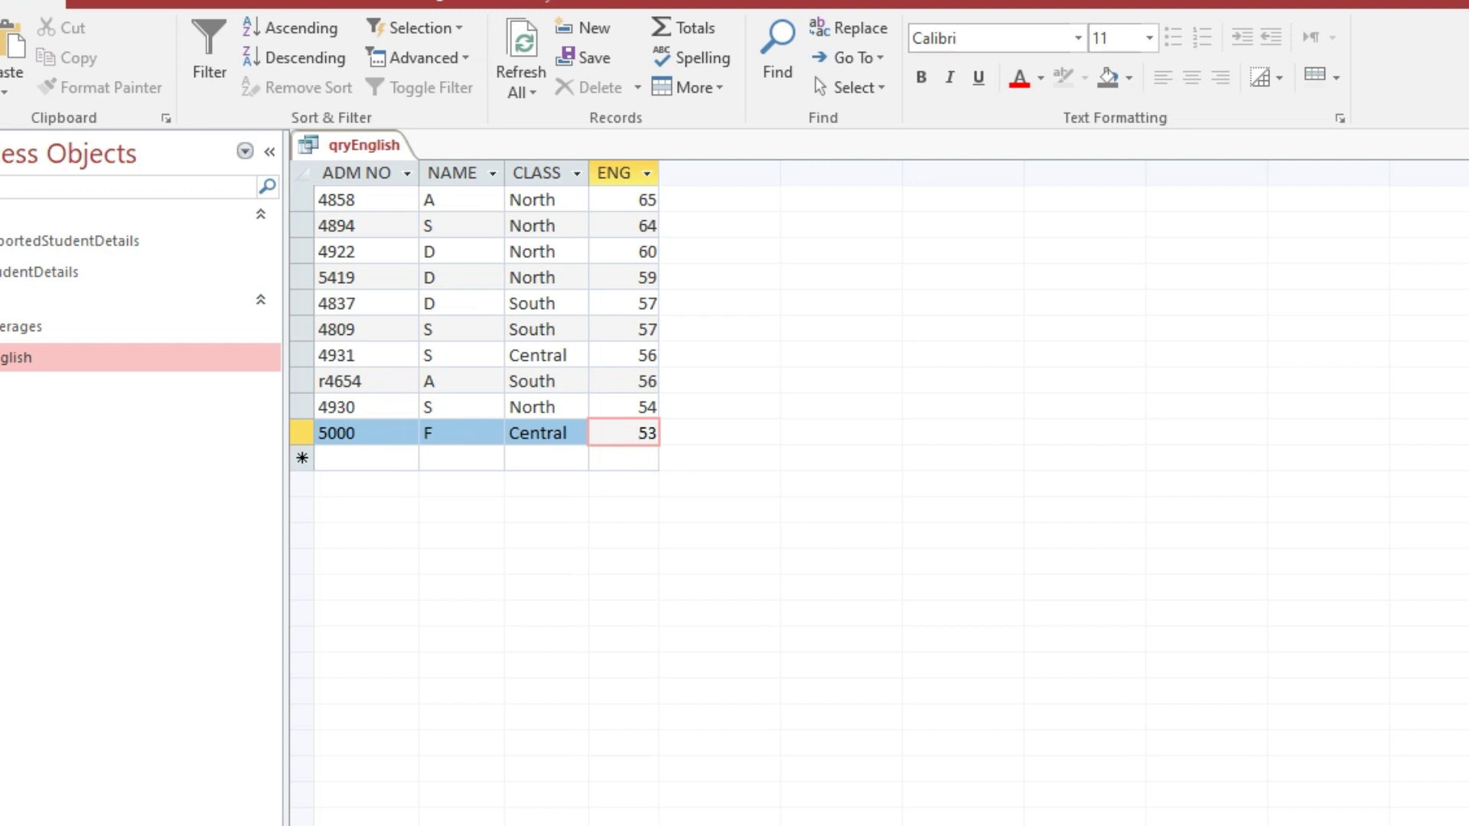
# Step: Change the ENG criterion to <52, run the query and look through the returned records
pyautogui.click(4, 69)
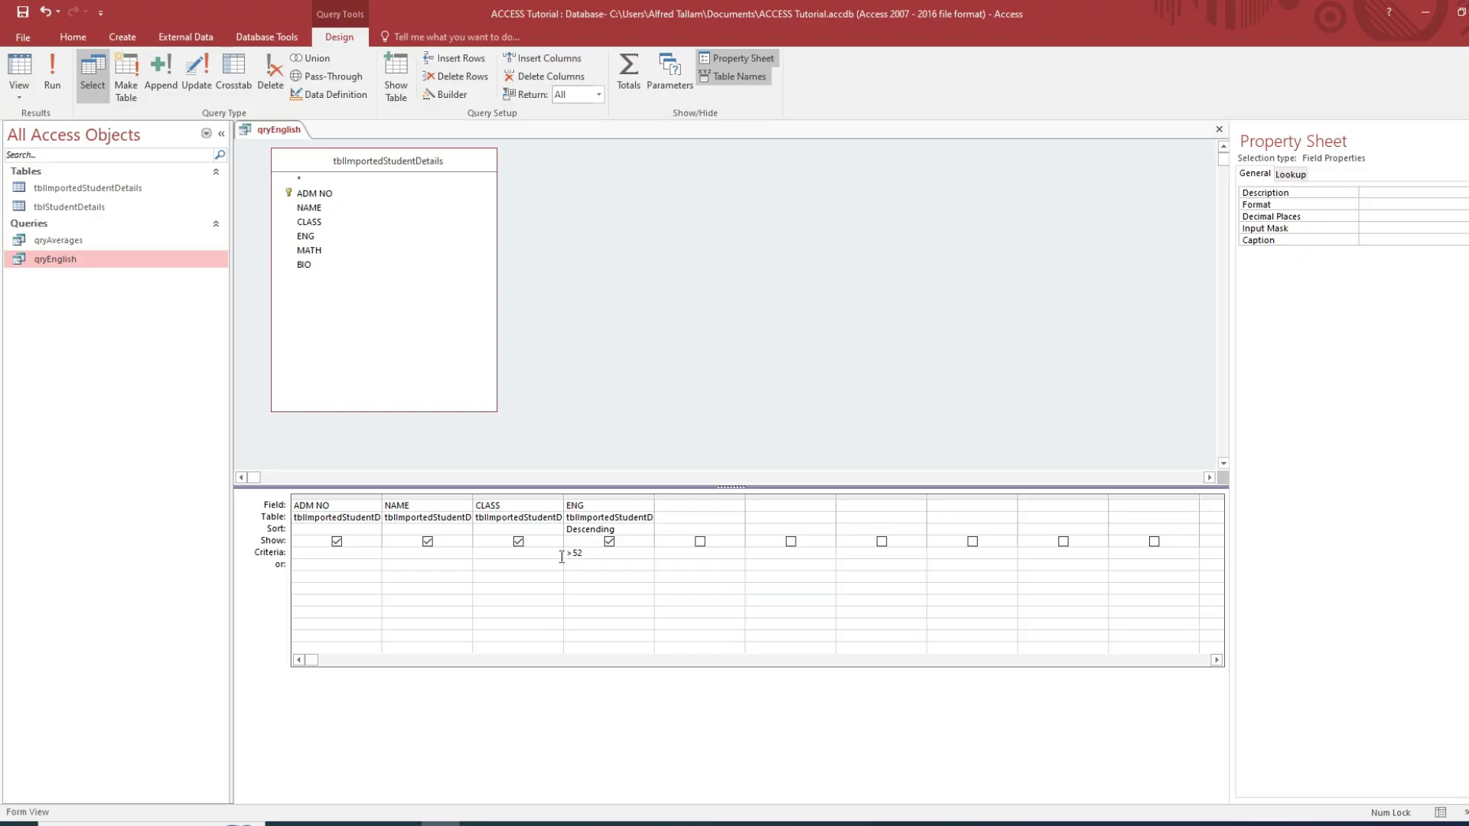
pyautogui.click(335, 511)
pyautogui.press('BackSpace')
pyautogui.write('<')
pyautogui.click(52, 86)
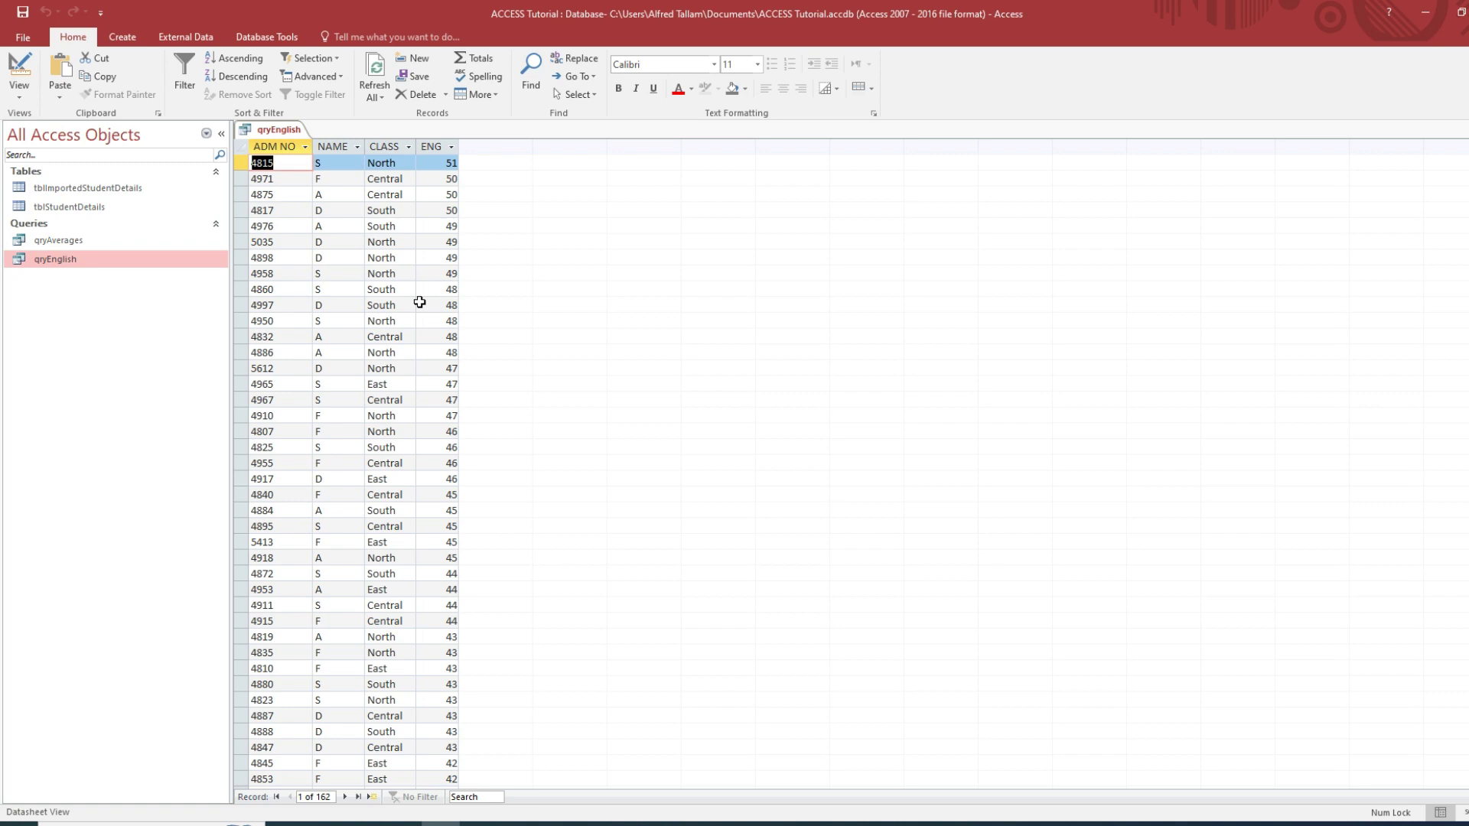
pyautogui.scroll(-6, 420, 303)
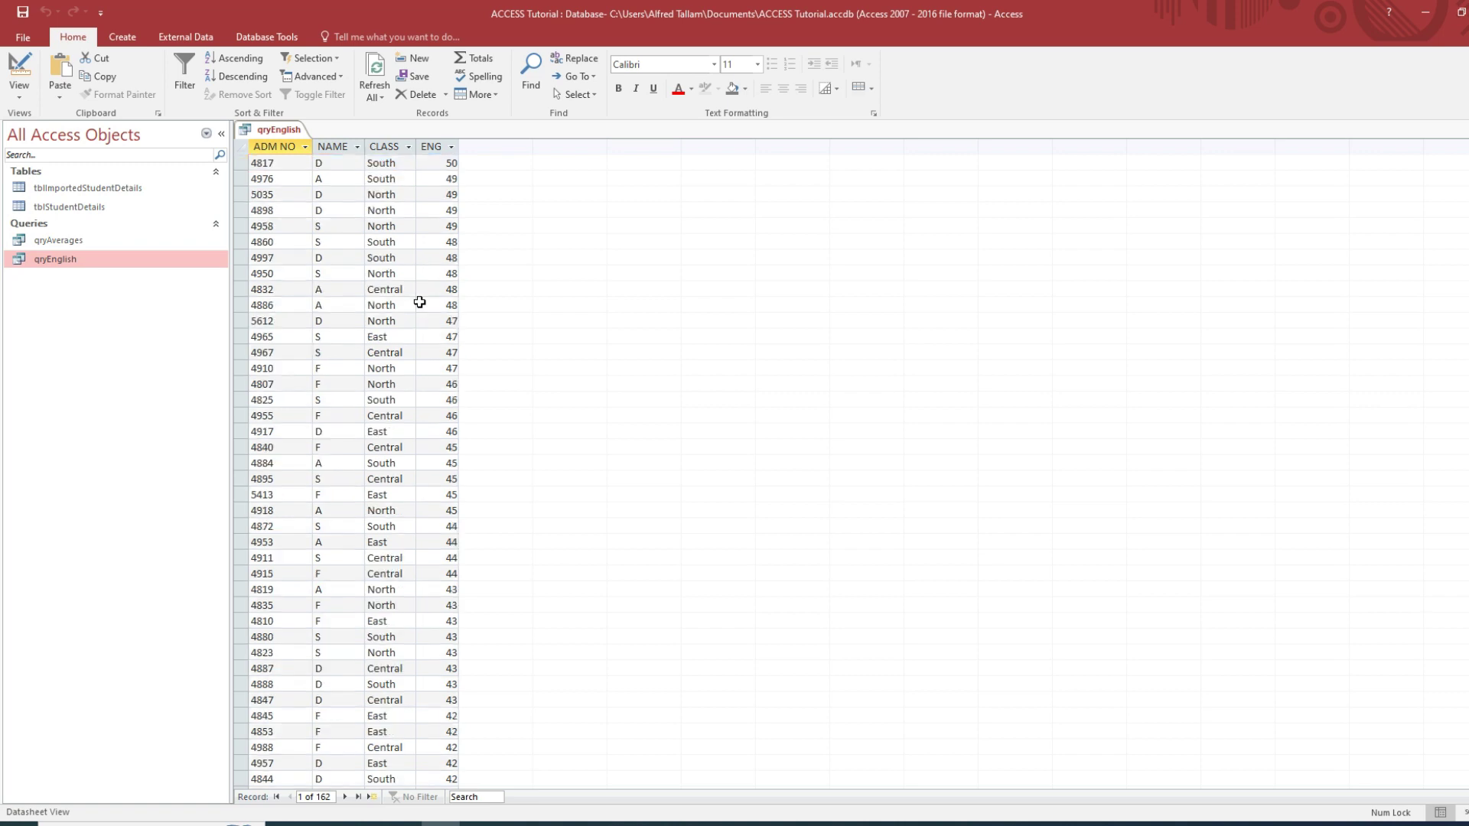
pyautogui.scroll(-20, 420, 302)
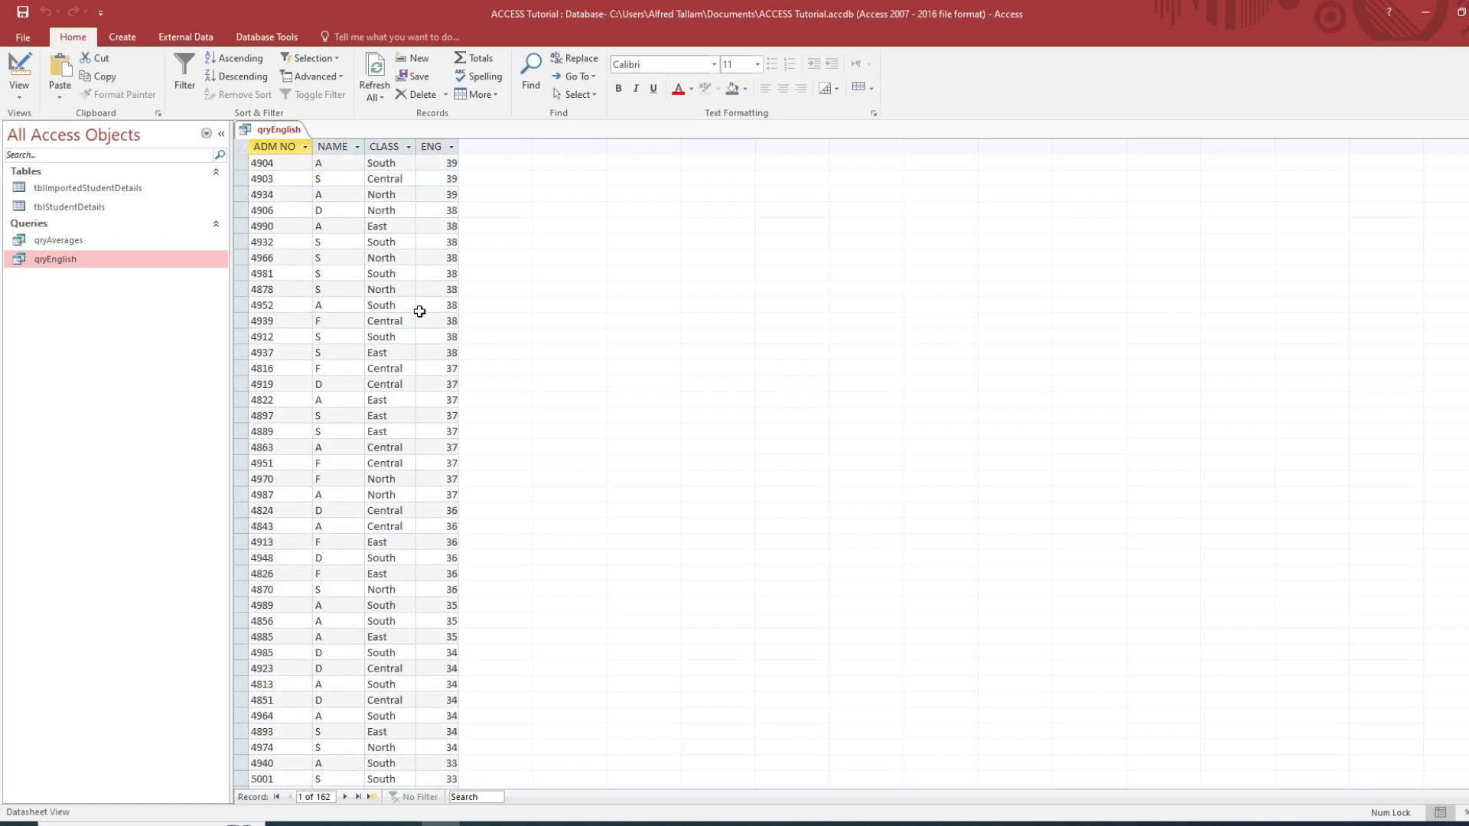
pyautogui.scroll(2, 419, 312)
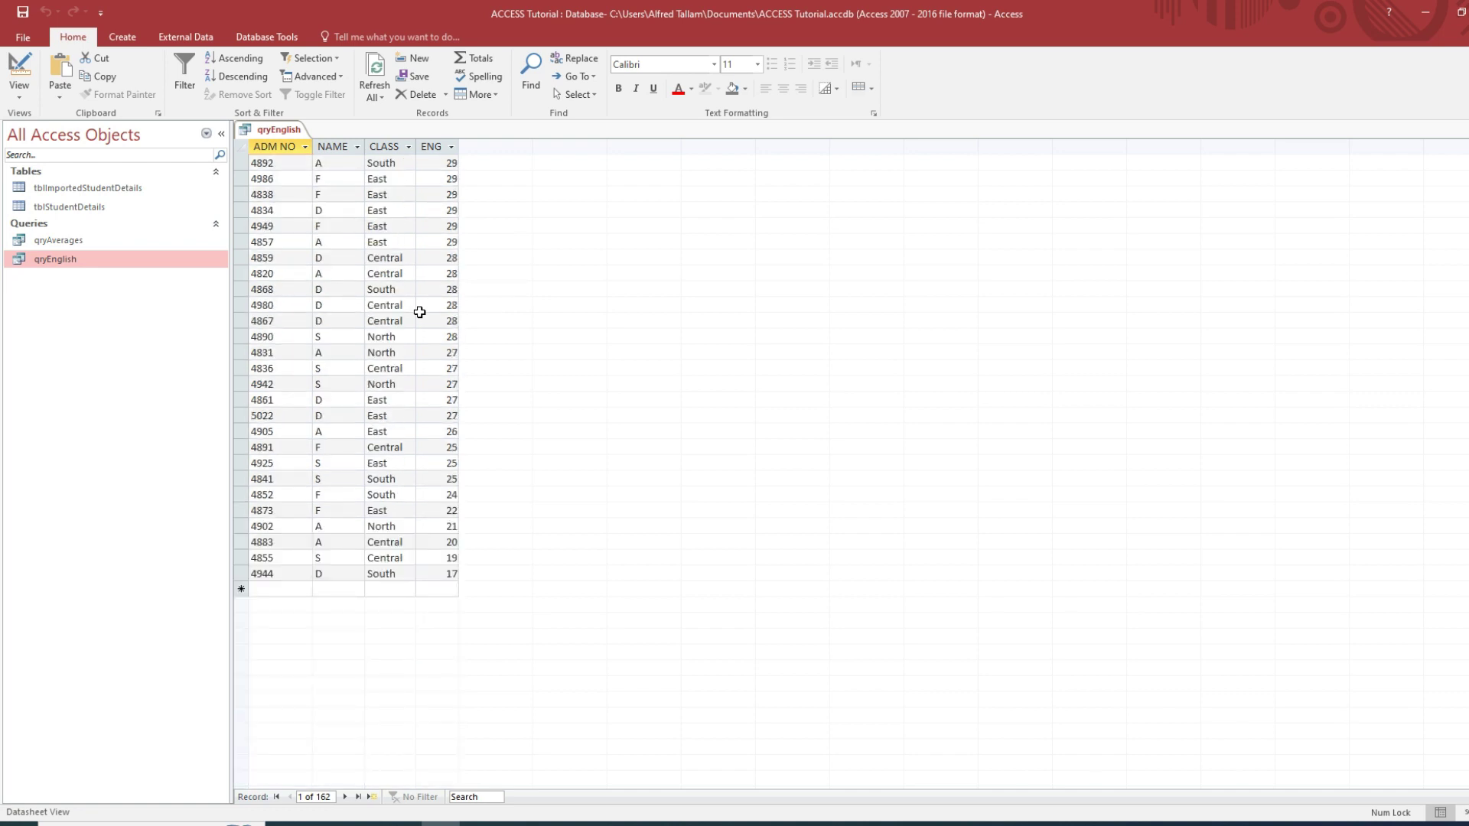
pyautogui.scroll(13, 419, 312)
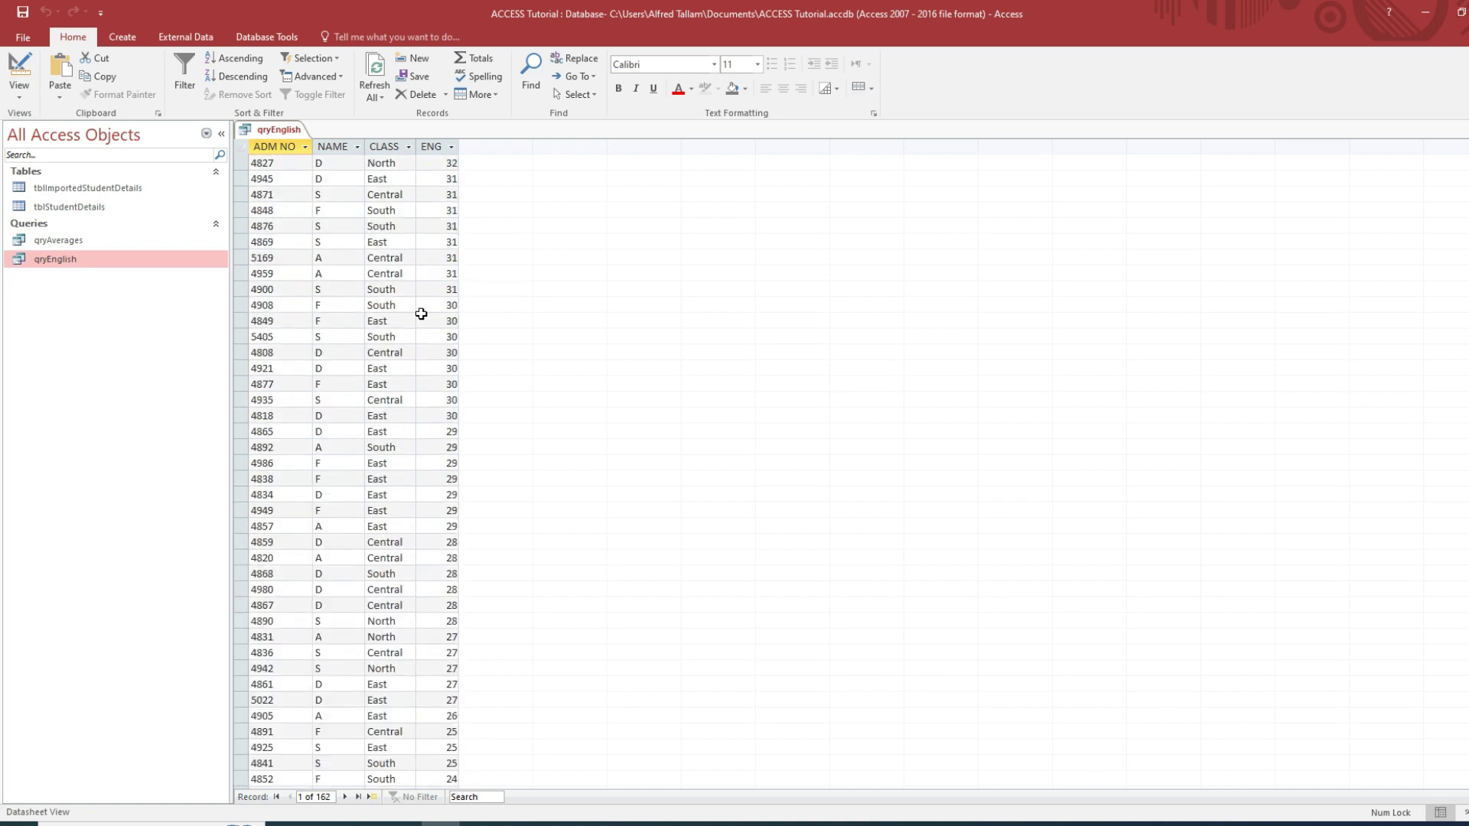
# Step: Return to the query's design and display its underlying SQL statement
pyautogui.click(26, 73)
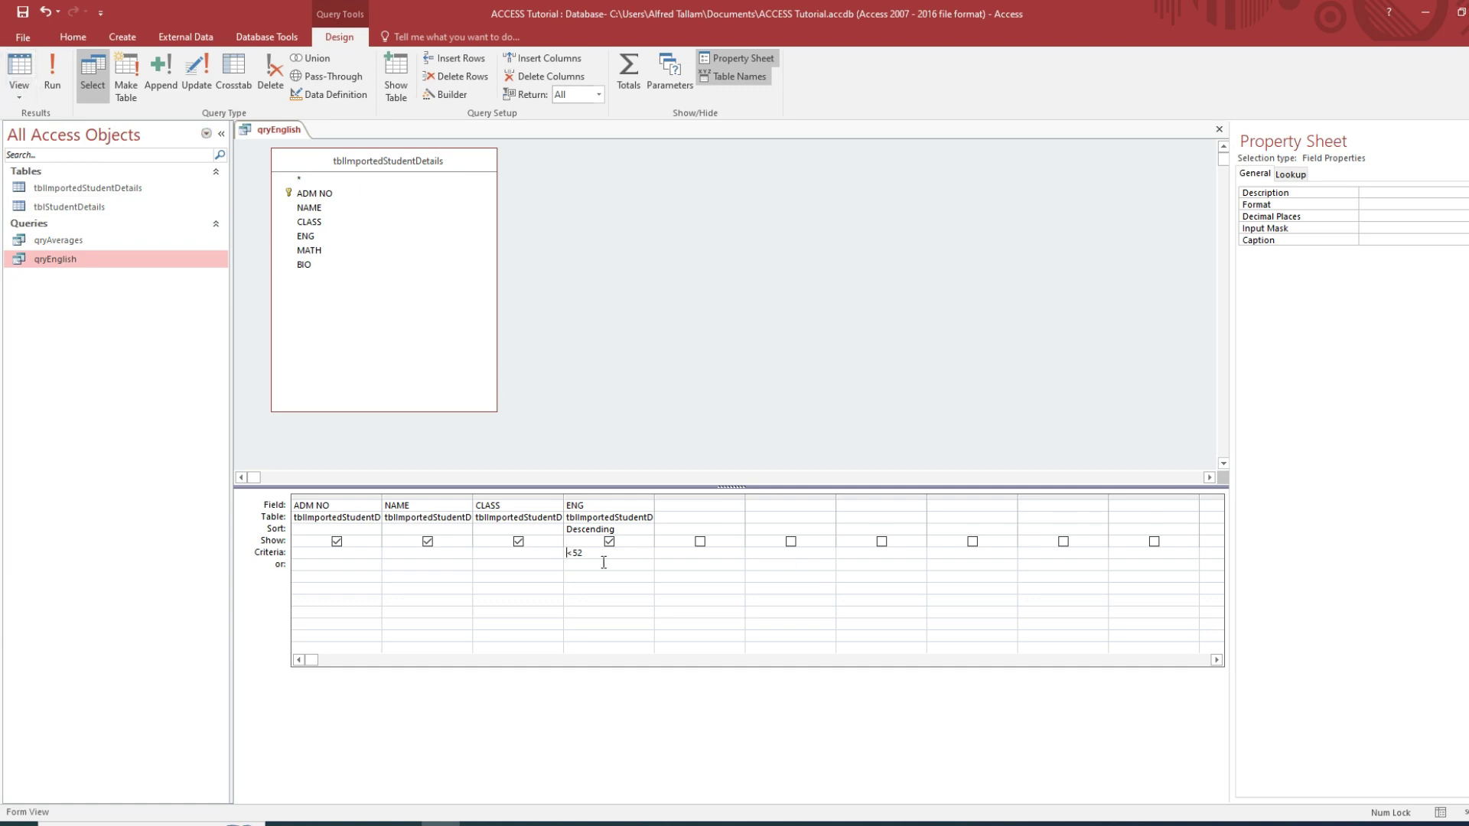
pyautogui.click(19, 90)
pyautogui.click(58, 157)
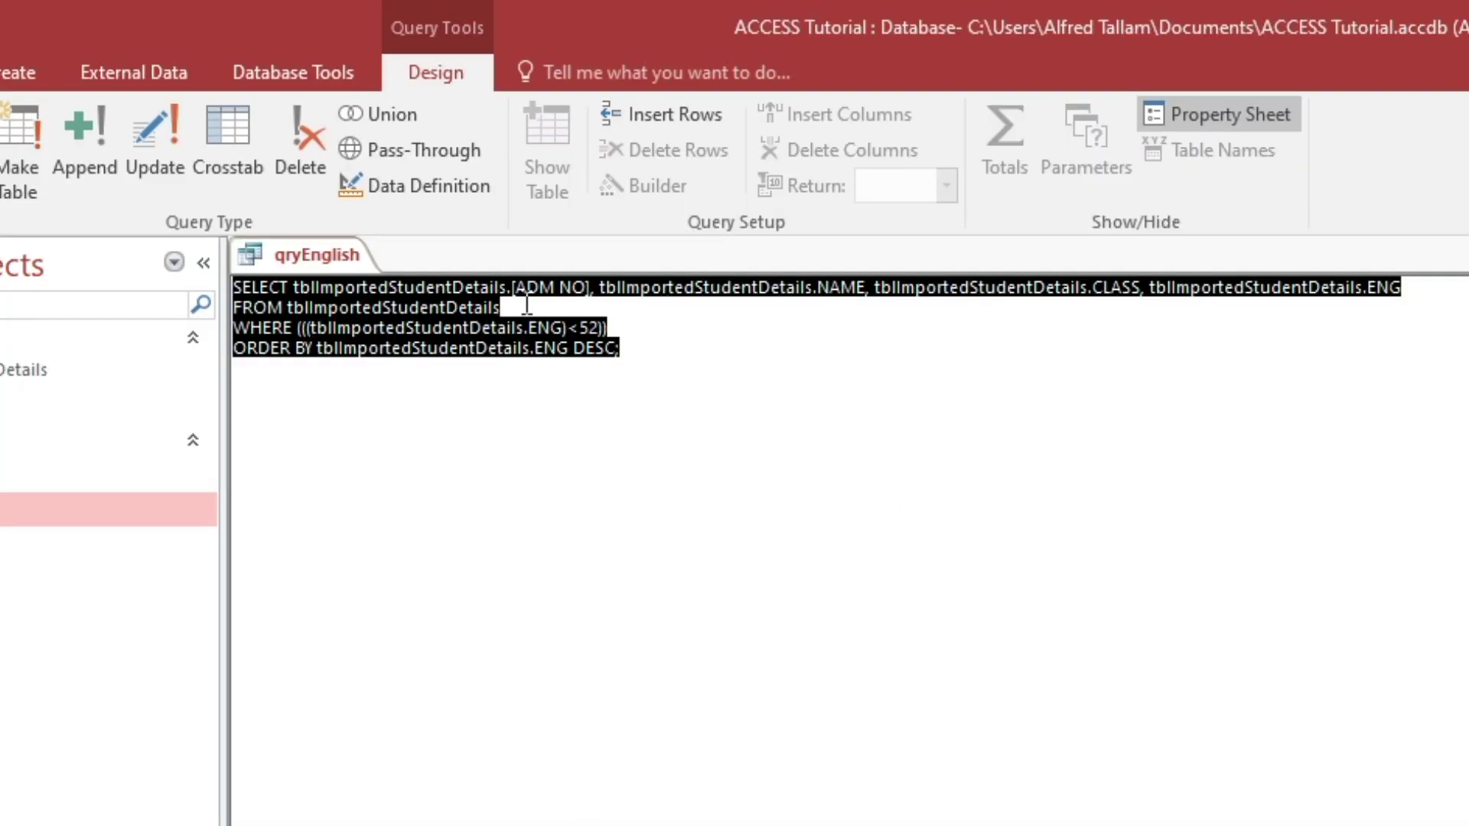
pyautogui.click(543, 306)
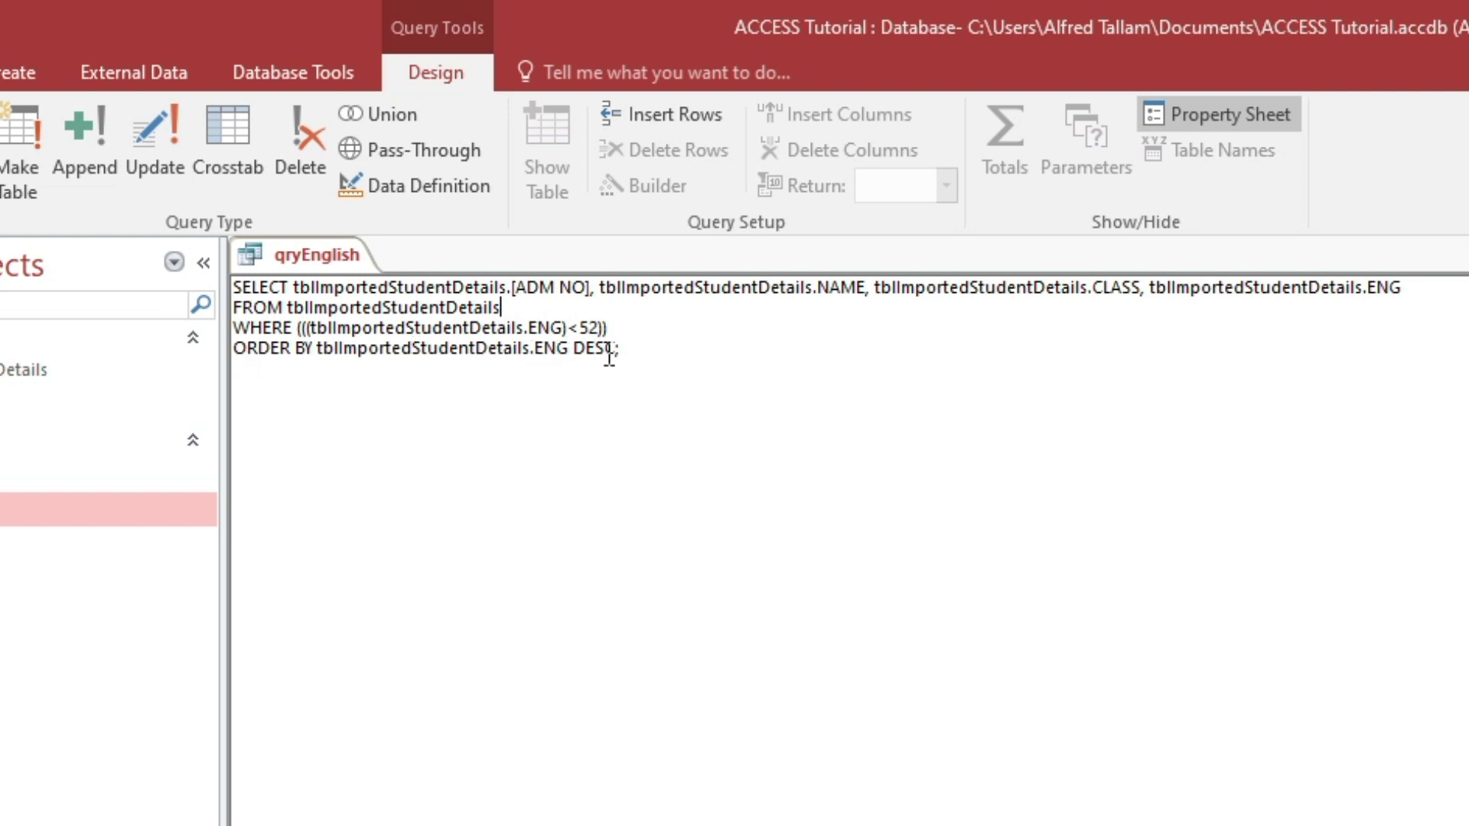
# Step: Change the ENG condition in the SQL statement's WHERE clause to >50
pyautogui.click(600, 328)
pyautogui.press('BackSpace')
pyautogui.press('BackSpace')
pyautogui.press('BackSpace')
pyautogui.write('>50')
# Step: Remove DESC from the ORDER BY clause, keep the closing semicolon, and run the query
pyautogui.click(624, 348)
pyautogui.press('BackSpace')
pyautogui.press('BackSpace')
pyautogui.press('BackSpace')
pyautogui.press('BackSpace')
pyautogui.press('BackSpace')
pyautogui.press('BackSpace')
pyautogui.write(';')
pyautogui.click(2, 145)
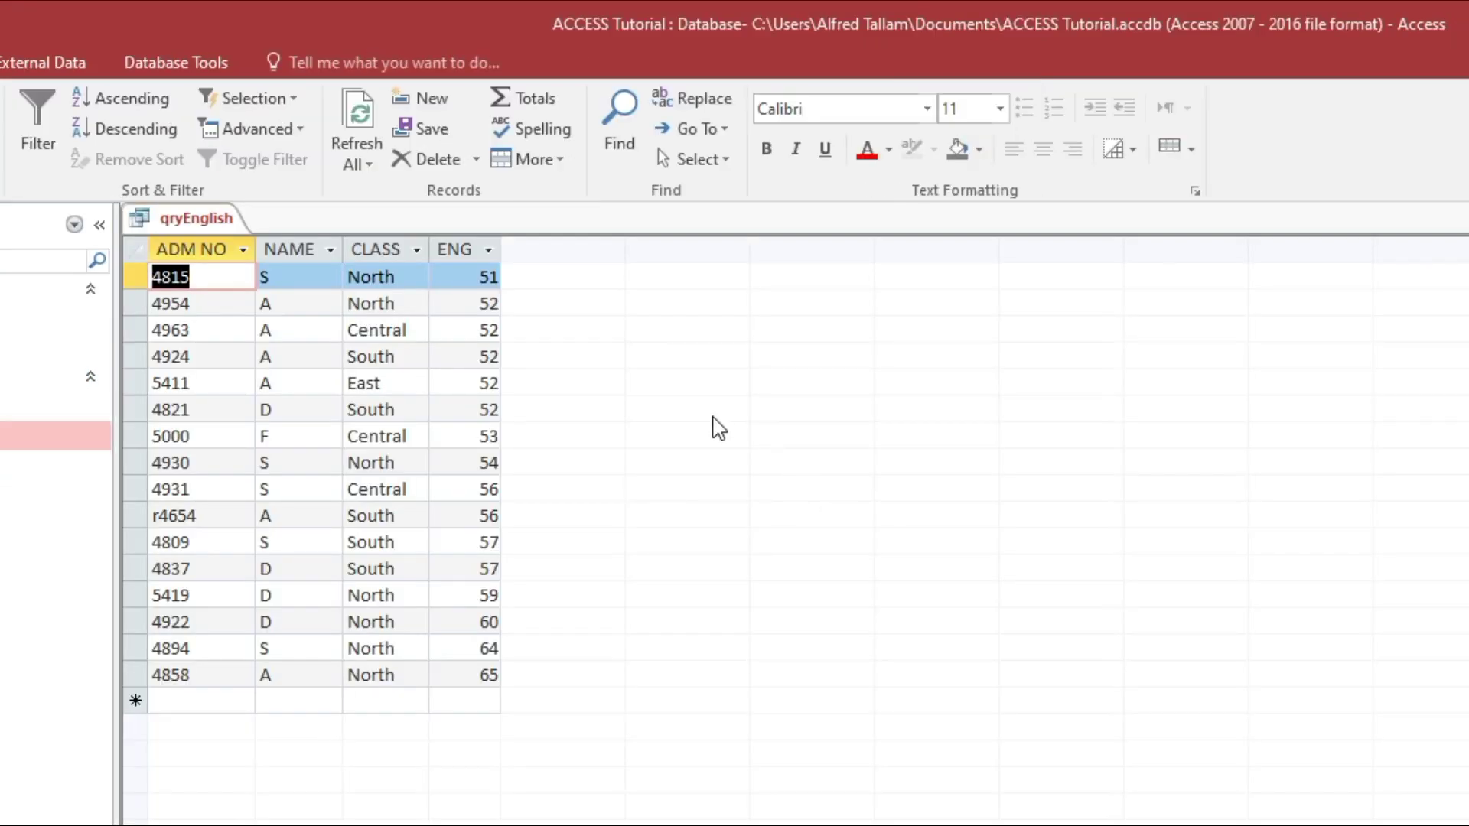